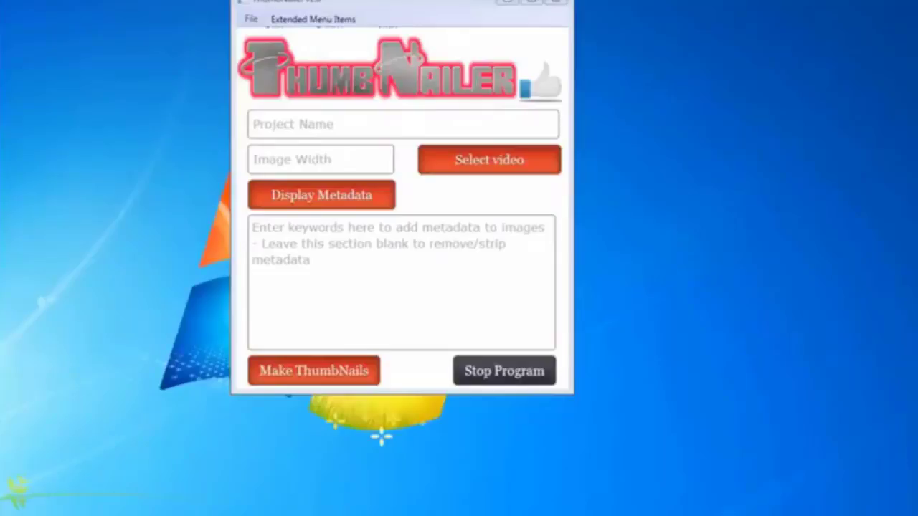
# Name the project 'cliffs project' and enter an image width of 225
pyautogui.click(384, 122)
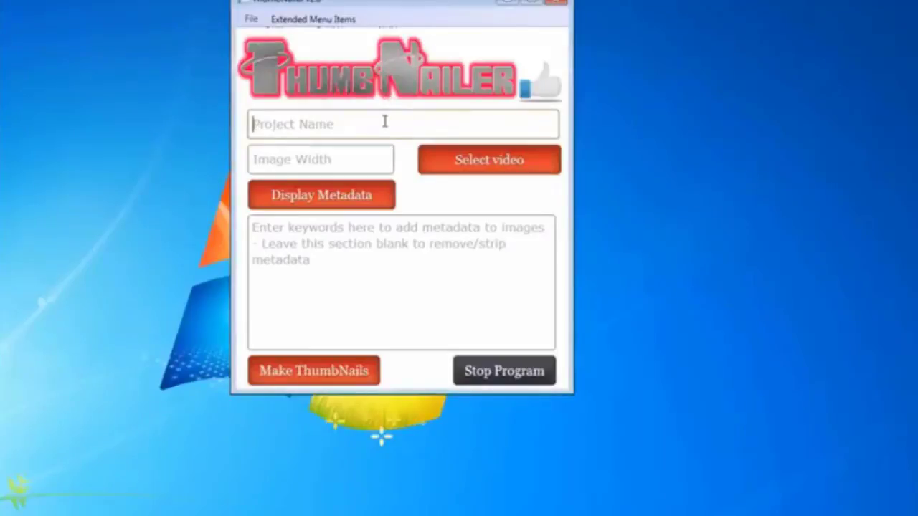
pyautogui.write('cliff')
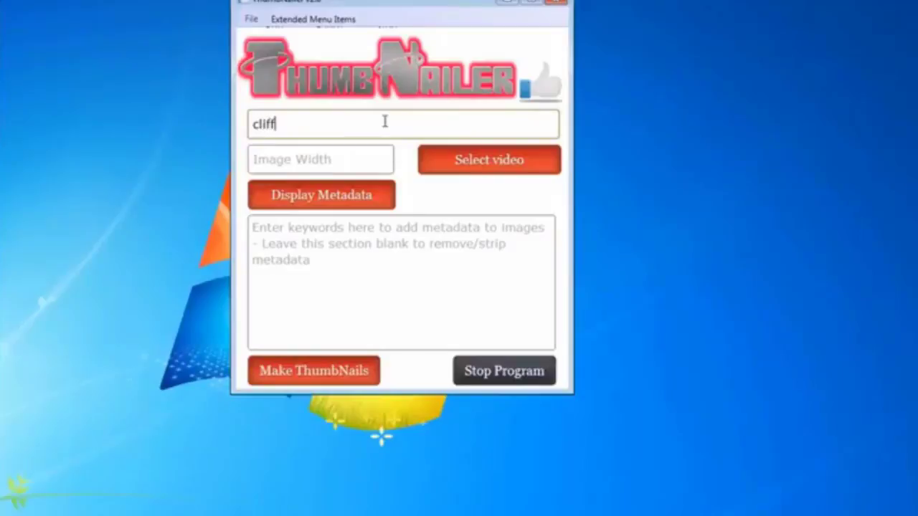
pyautogui.write('s project5')
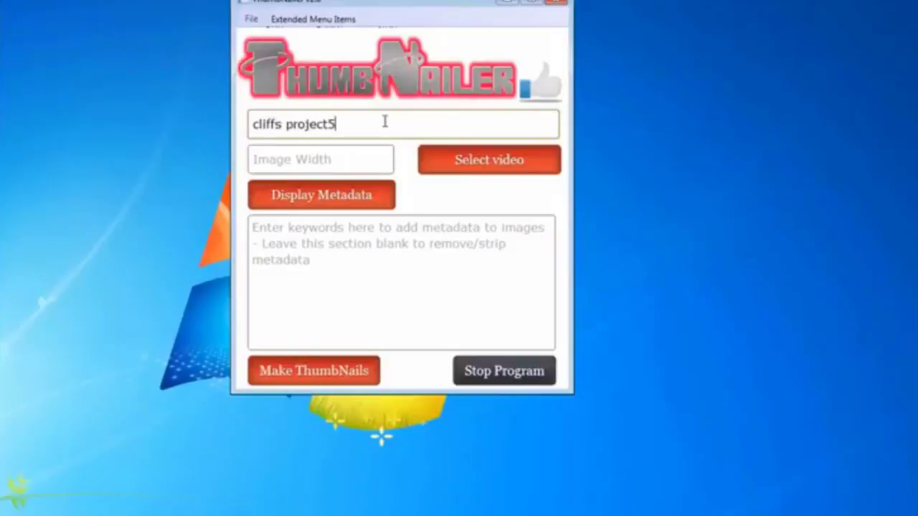
pyautogui.press('BackSpace')
pyautogui.click(365, 150)
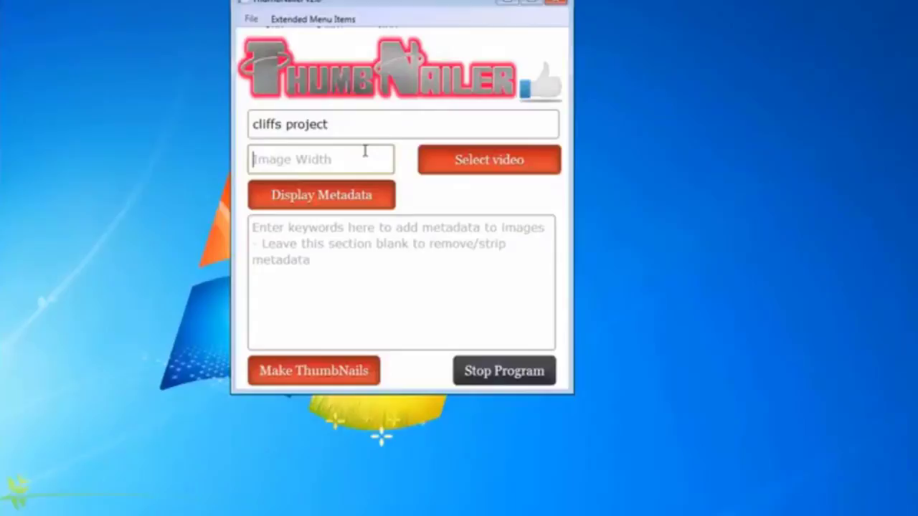
pyautogui.write('225')
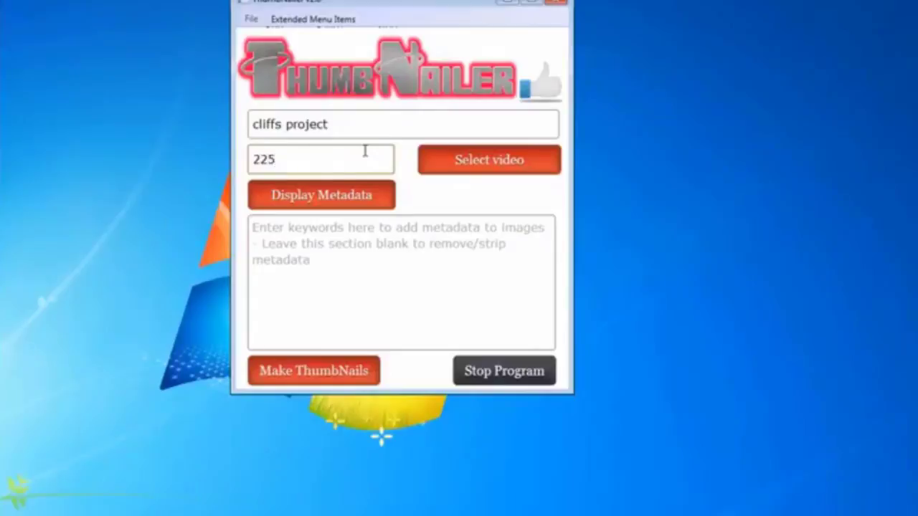
# Choose the source video for the thumbnails
pyautogui.click(504, 161)
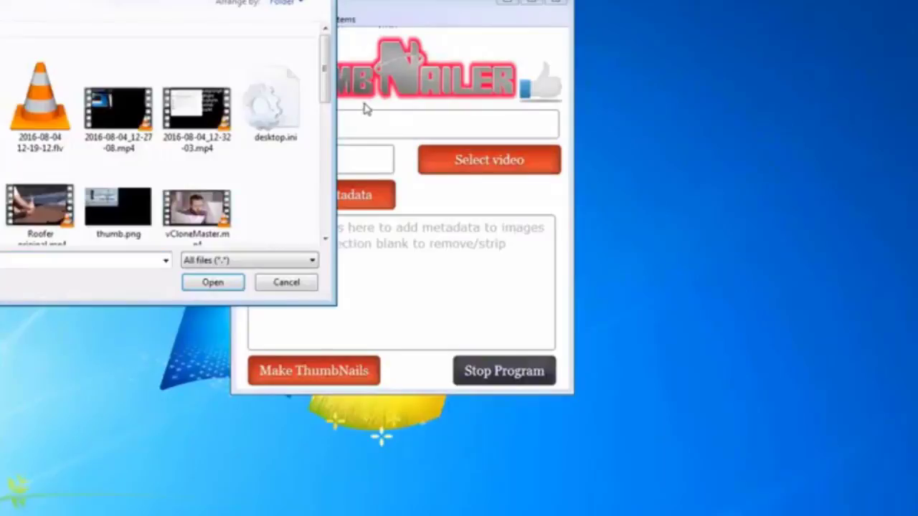
pyautogui.scroll(-1, 293, 172)
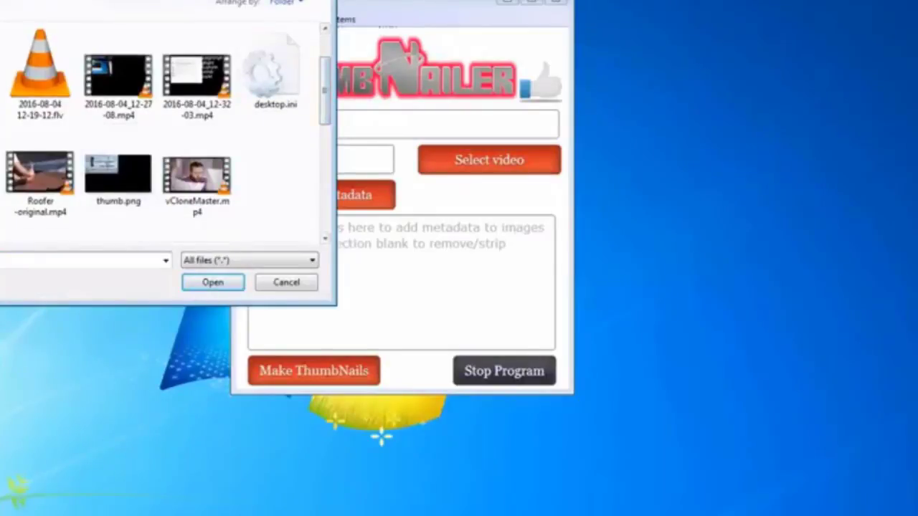
pyautogui.press('Escape')
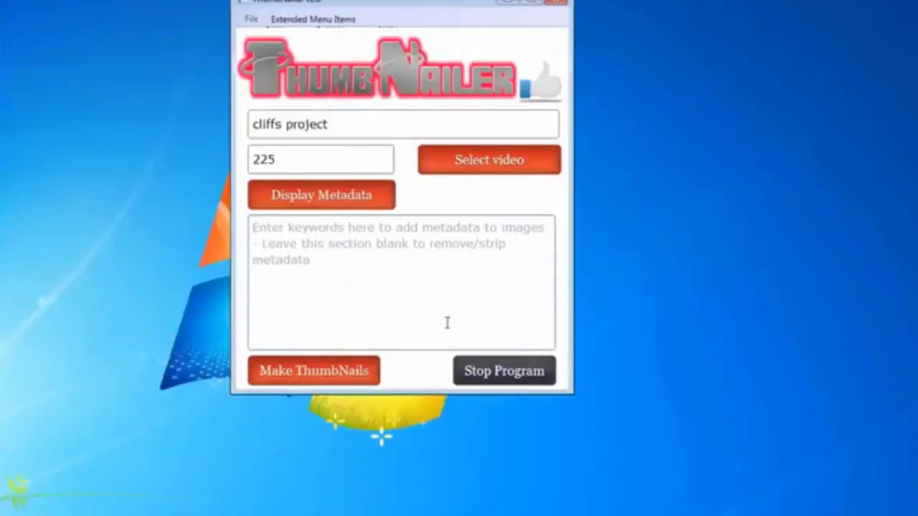
# Generate the thumbnails and dismiss the version and registration messages
pyautogui.click(312, 378)
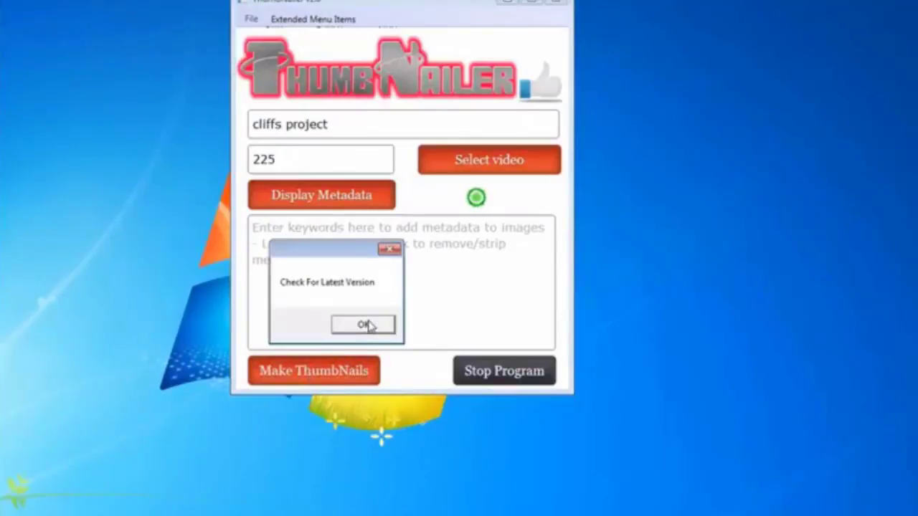
pyautogui.click(368, 326)
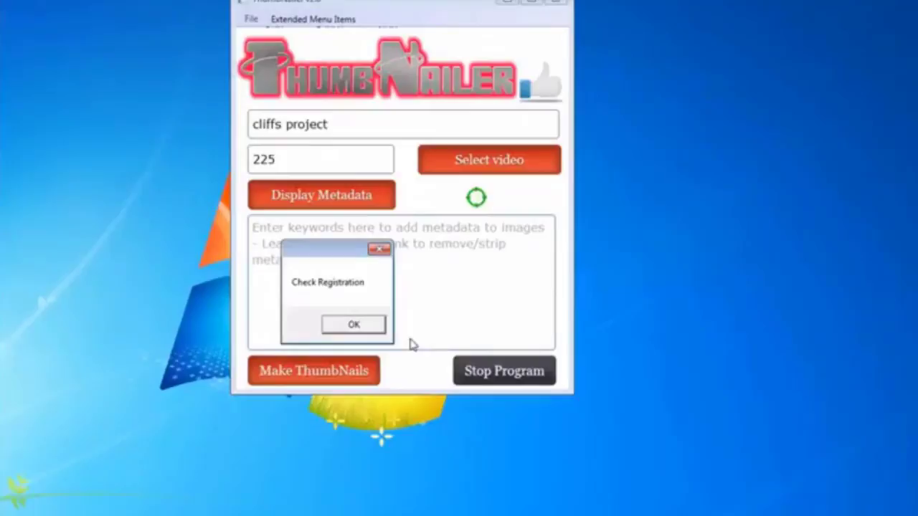
pyautogui.click(353, 324)
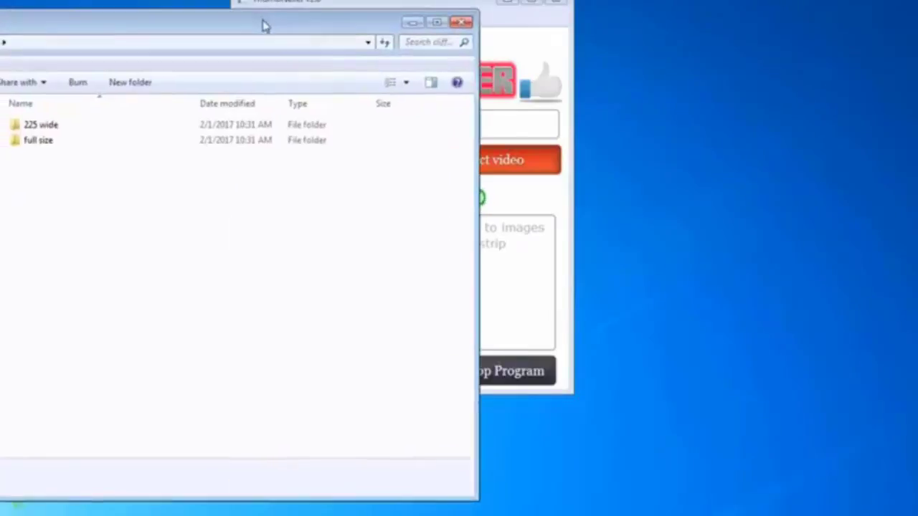
# Reposition the output folder window and open the 225 wide folder
pyautogui.moveTo(423, 3); pyautogui.dragTo(430, 1)
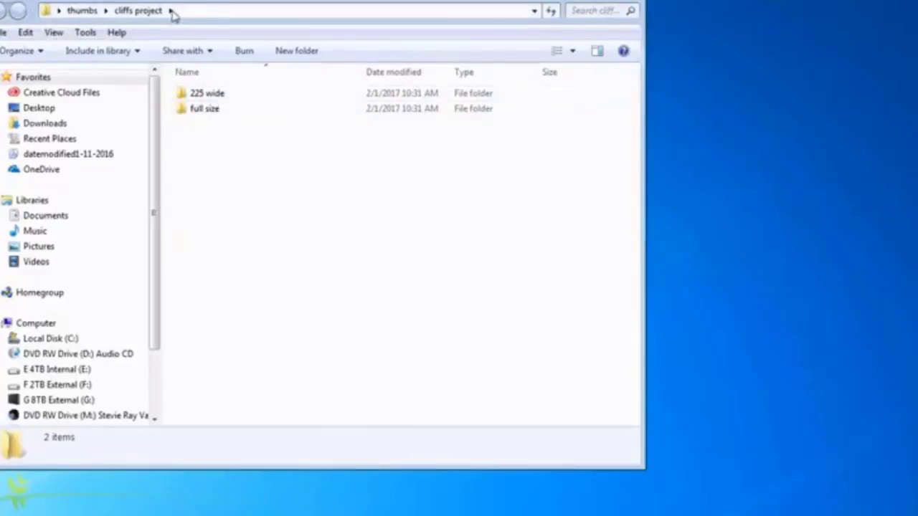
pyautogui.click(207, 101)
pyautogui.doubleClick(206, 100)
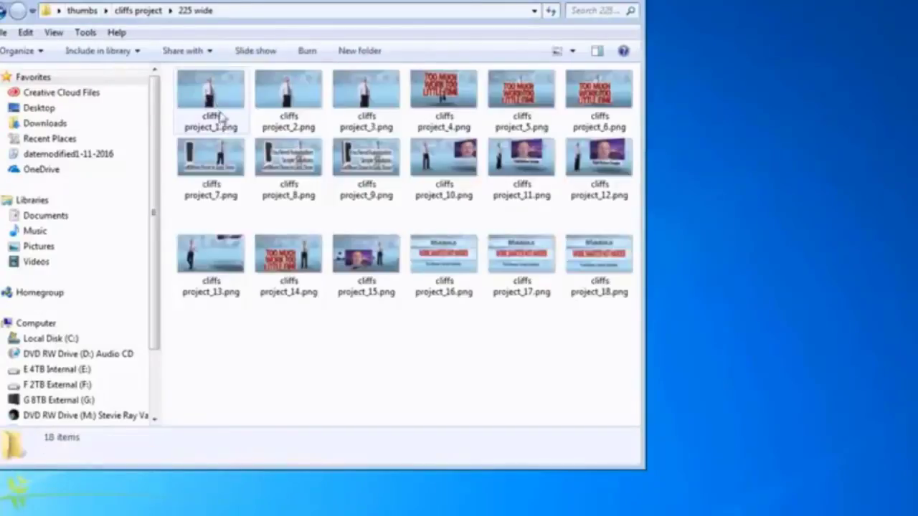
# Check the details of all 18 cliffs project thumbnails, _1 through _18
pyautogui.click(211, 266)
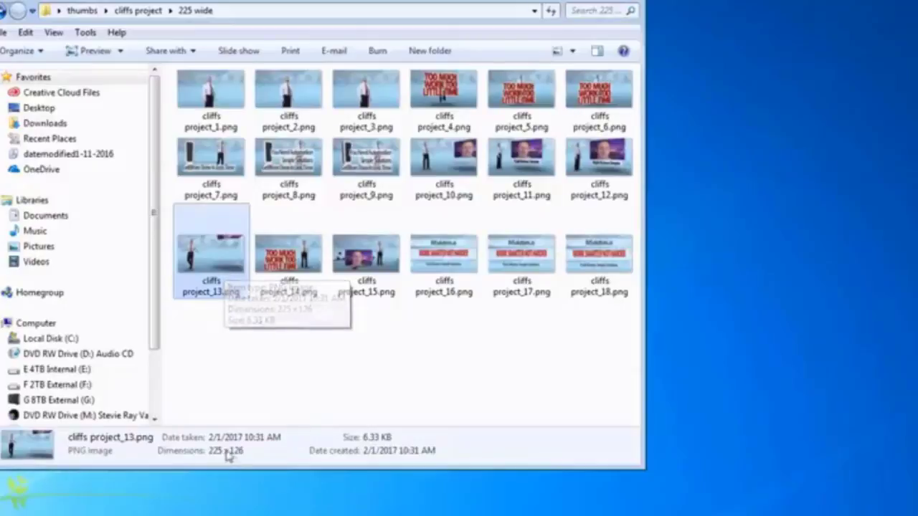
pyautogui.click(302, 264)
pyautogui.click(374, 260)
pyautogui.click(456, 264)
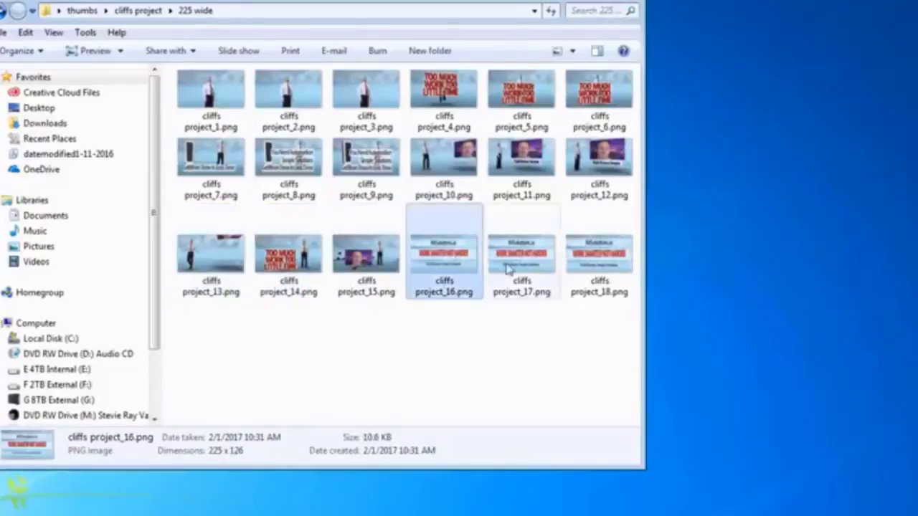
pyautogui.click(511, 268)
pyautogui.click(593, 264)
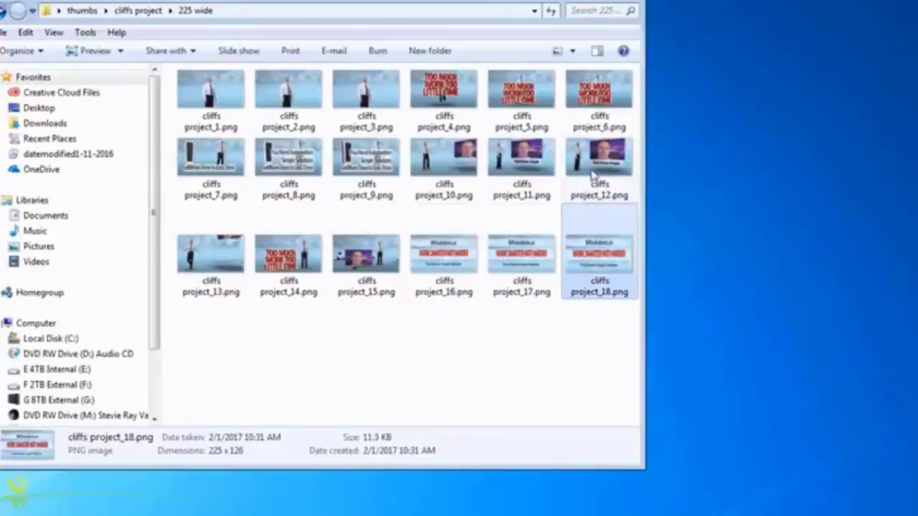
pyautogui.click(597, 172)
pyautogui.click(499, 162)
pyautogui.click(430, 166)
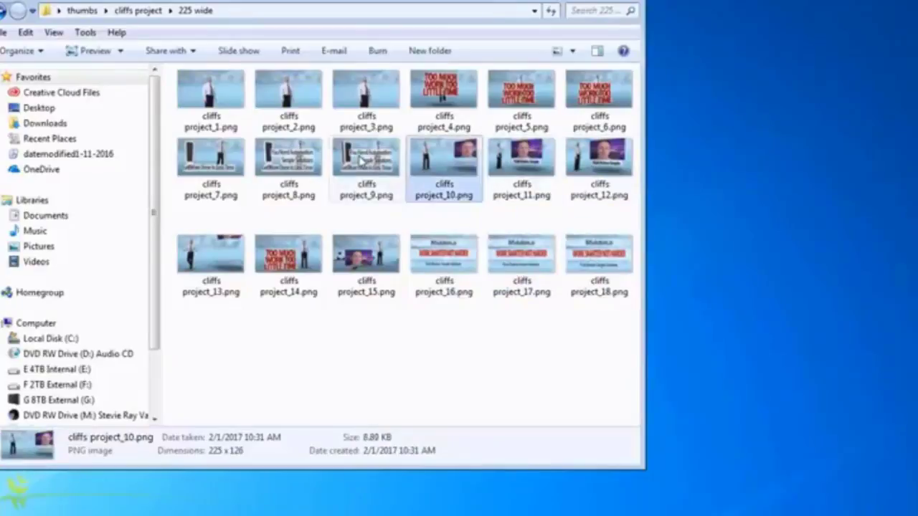
pyautogui.click(364, 164)
pyautogui.click(291, 165)
pyautogui.click(207, 161)
pyautogui.click(210, 100)
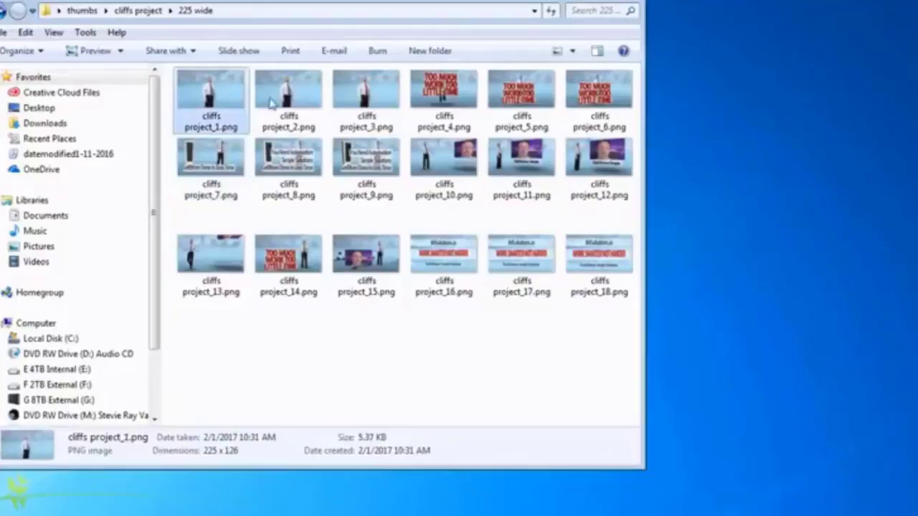
pyautogui.click(308, 103)
pyautogui.click(367, 103)
pyautogui.click(459, 90)
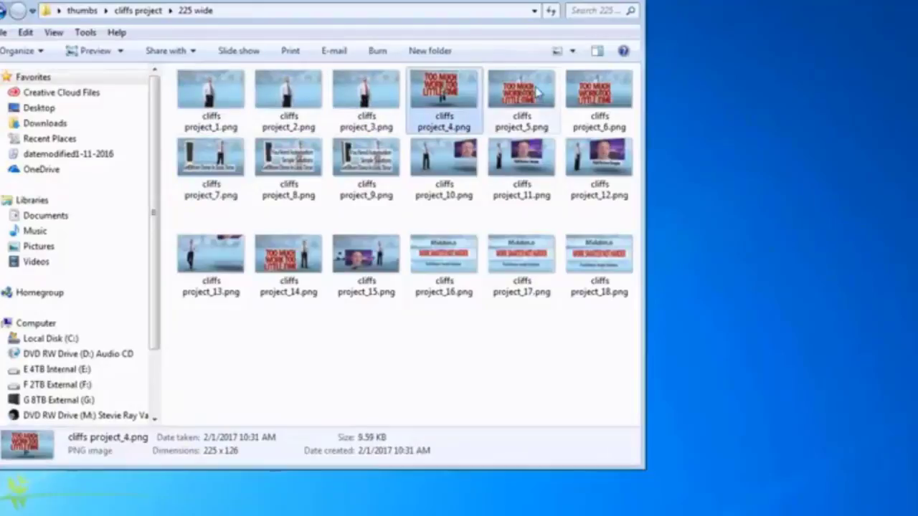
pyautogui.click(534, 90)
pyautogui.click(602, 94)
# Confirm in Properties that cliffs project_14.png measures 225 × 126 pixels, then cancel
pyautogui.click(271, 269)
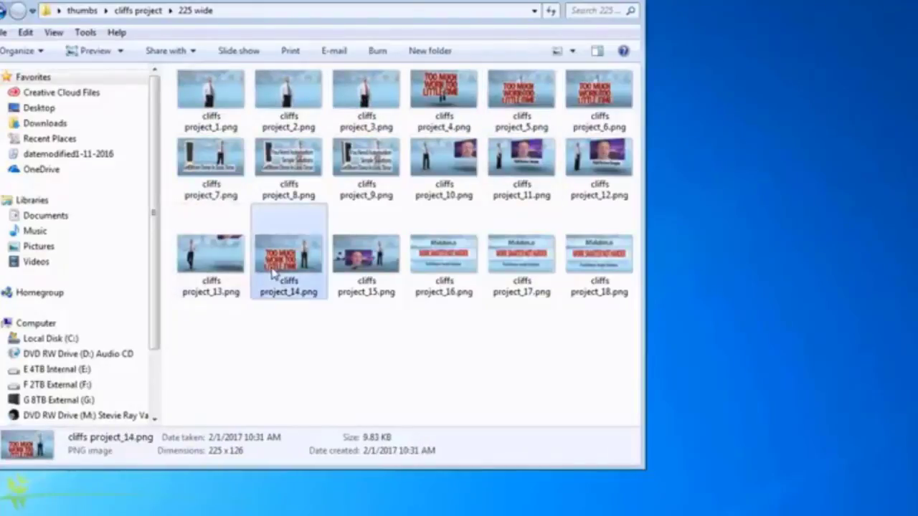
pyautogui.rightClick(271, 270)
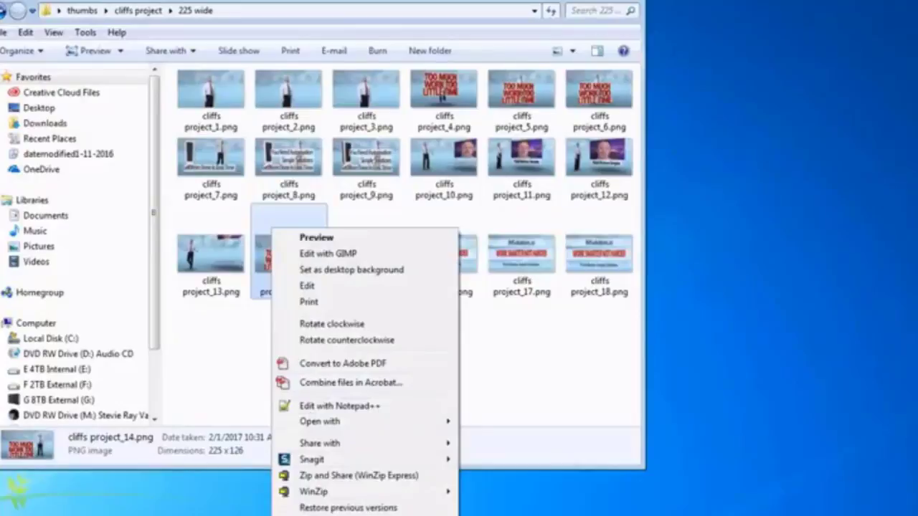
pyautogui.press('r')
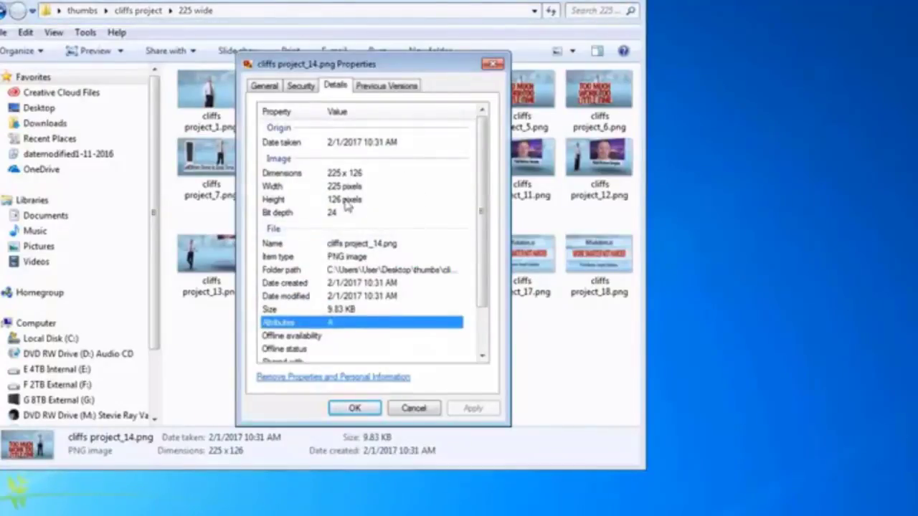
pyautogui.click(415, 409)
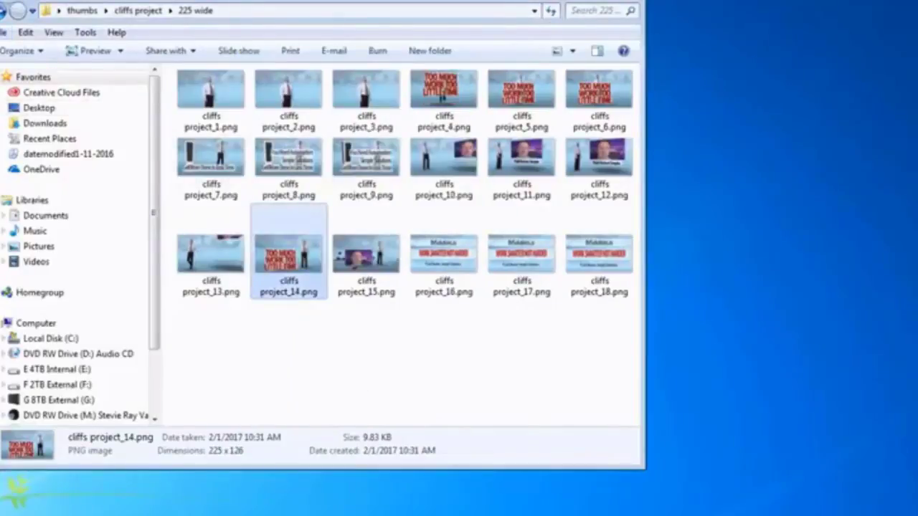
# Open the full size folder and confirm its frames are 1920 × 1080
pyautogui.click(16, 10)
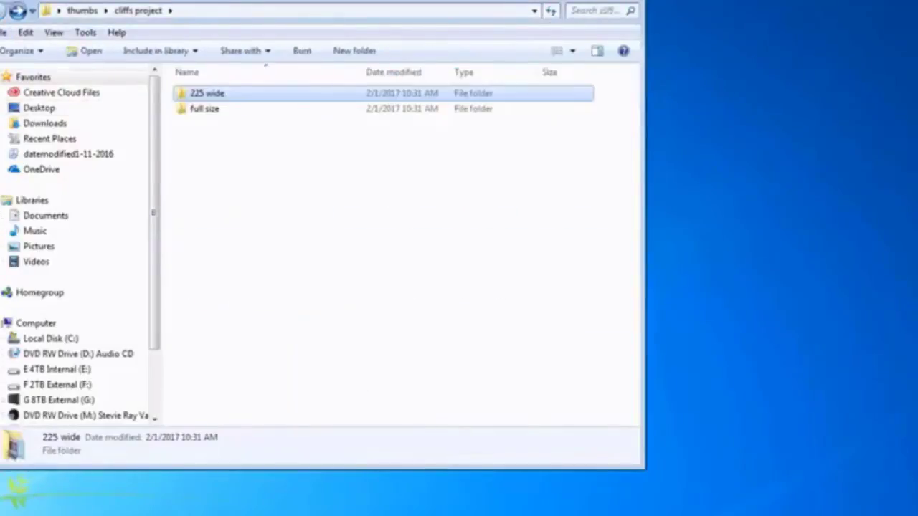
pyautogui.click(201, 113)
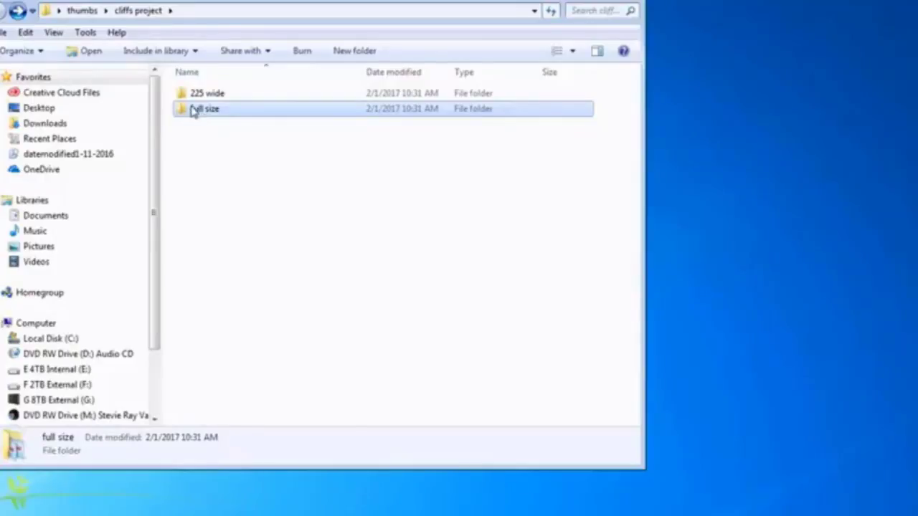
pyautogui.doubleClick(193, 111)
pyautogui.click(217, 133)
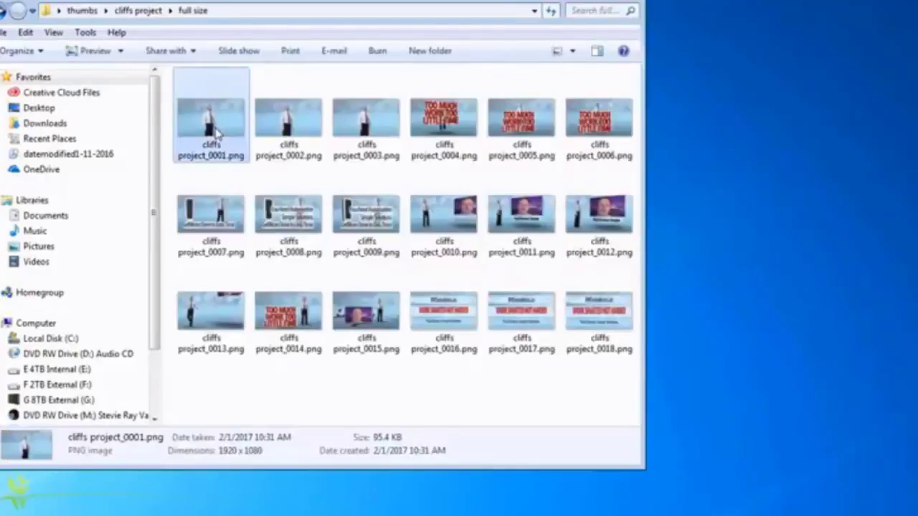
pyautogui.click(289, 144)
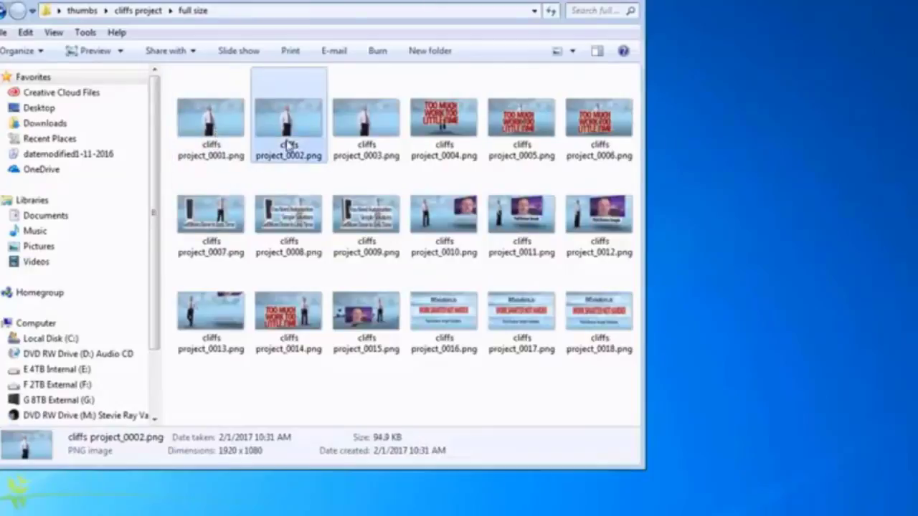
pyautogui.click(366, 147)
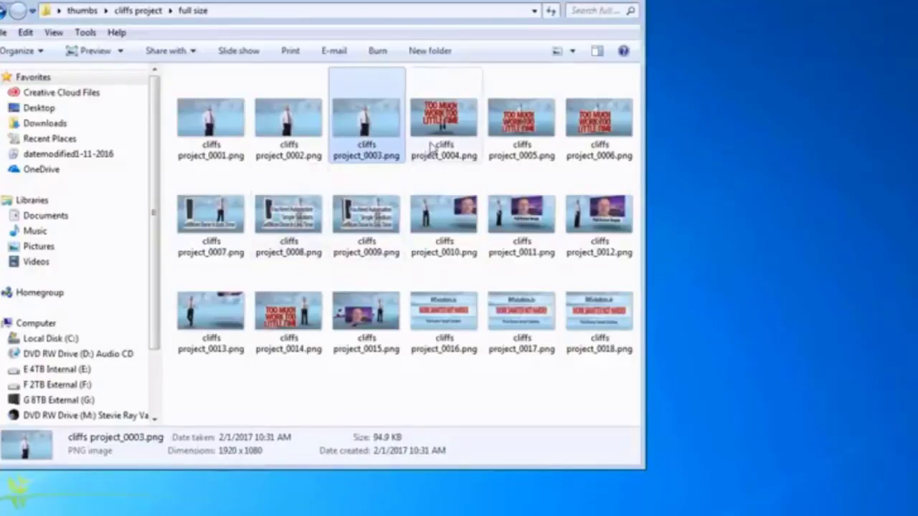
pyautogui.click(438, 140)
pyautogui.click(527, 132)
pyautogui.click(602, 140)
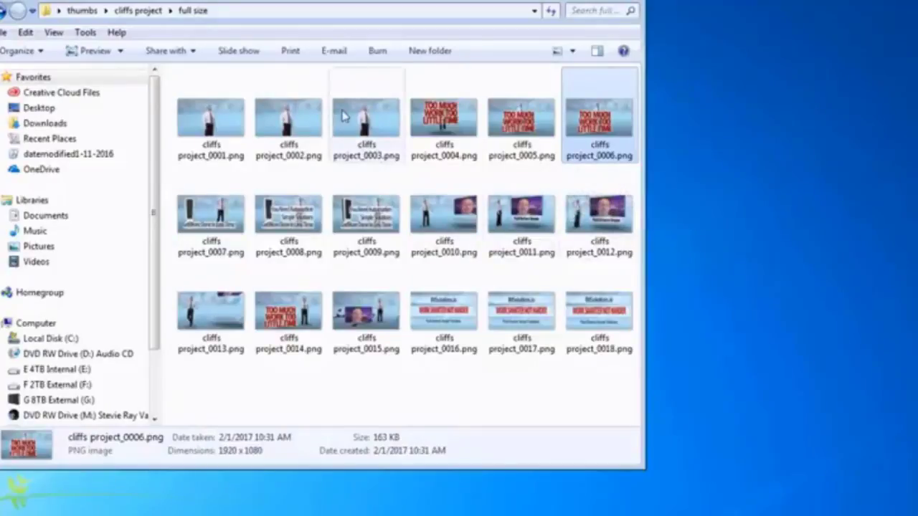
# Close Explorer, dismiss the images saved notice, and select the 225 width value
pyautogui.click(628, 4)
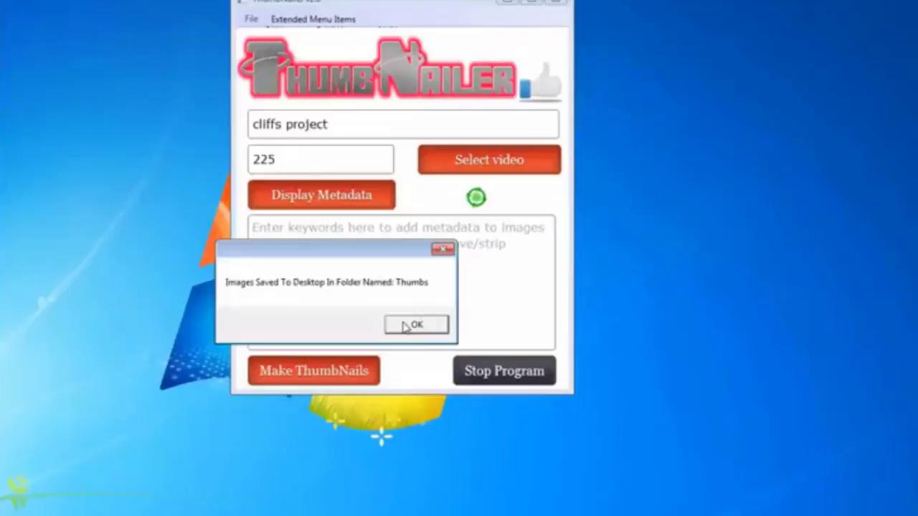
pyautogui.click(414, 324)
pyautogui.moveTo(281, 158); pyautogui.dragTo(229, 165)
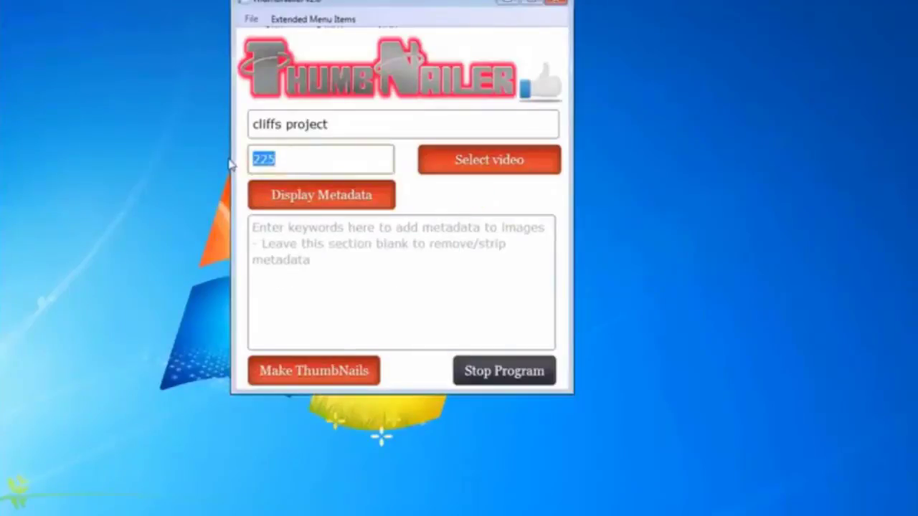
# Generate a new thumbnail set at width 500 and open the 500 wide folder
pyautogui.write('500')
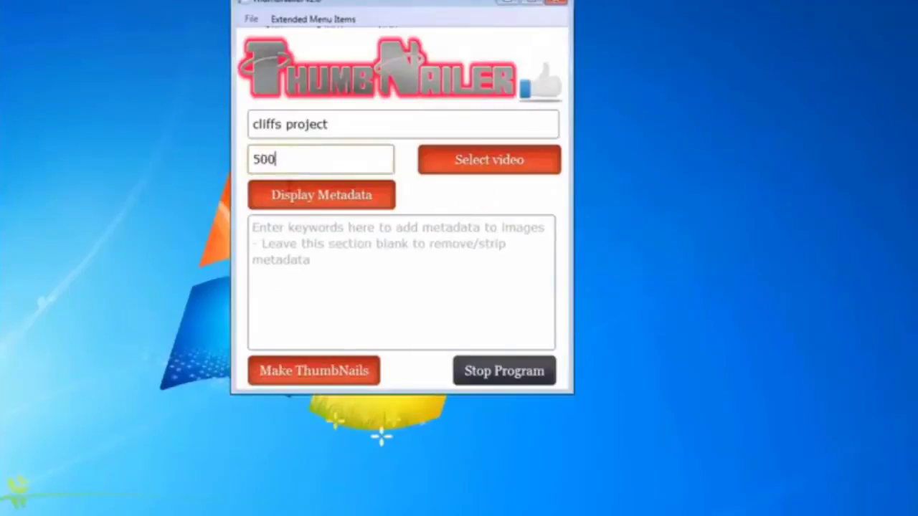
pyautogui.click(318, 381)
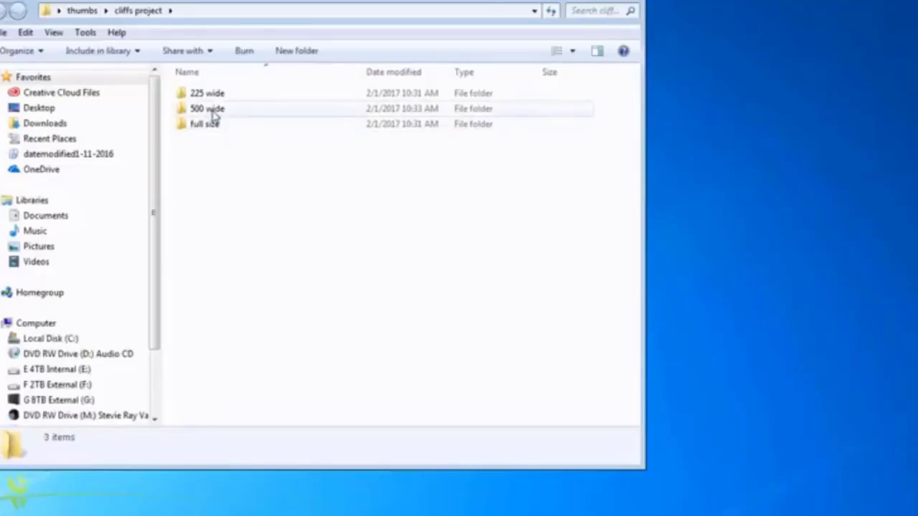
pyautogui.doubleClick(213, 114)
# Check several 500 wide thumbnails, confirming each is 499 × 281 pixels
pyautogui.click(216, 107)
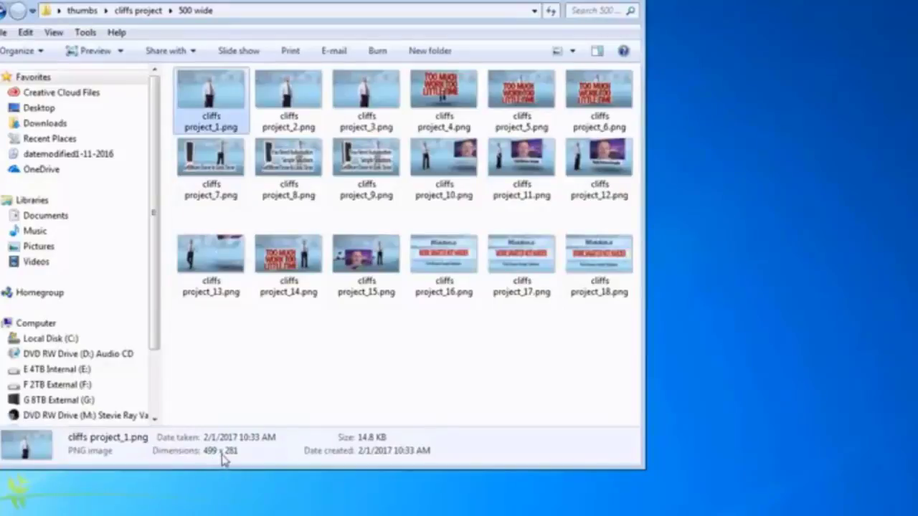
pyautogui.click(303, 161)
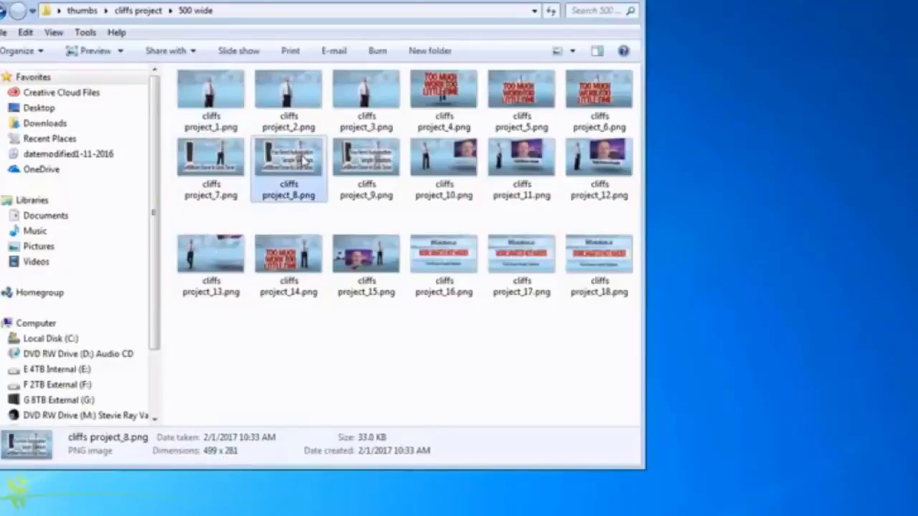
pyautogui.click(505, 172)
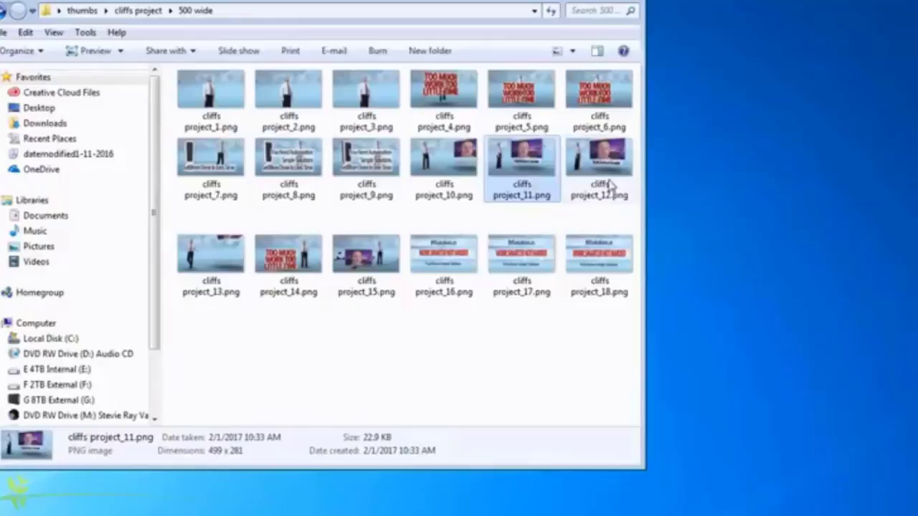
pyautogui.click(609, 184)
pyautogui.click(599, 280)
pyautogui.click(429, 265)
pyautogui.click(341, 269)
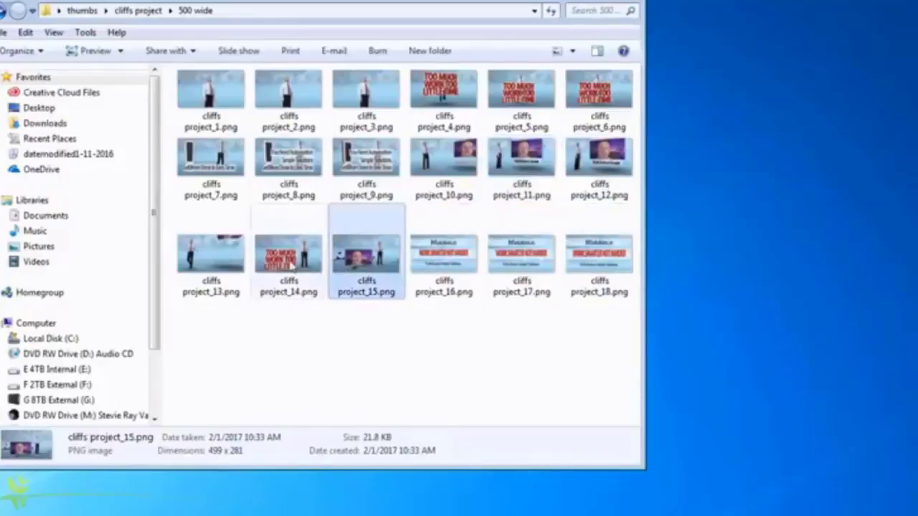
pyautogui.click(287, 267)
pyautogui.click(202, 263)
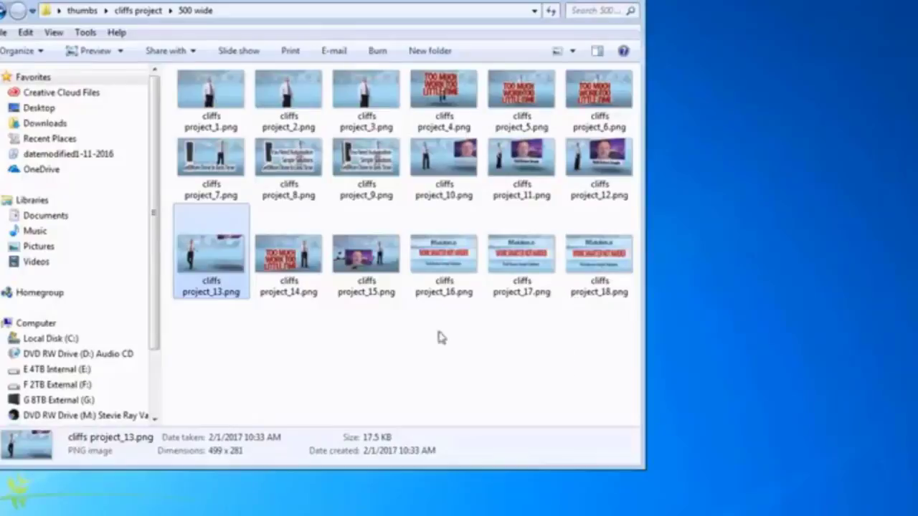
# Go back up to thumbs and reopen cliffs project, now holding three output folders
pyautogui.click(10, 10)
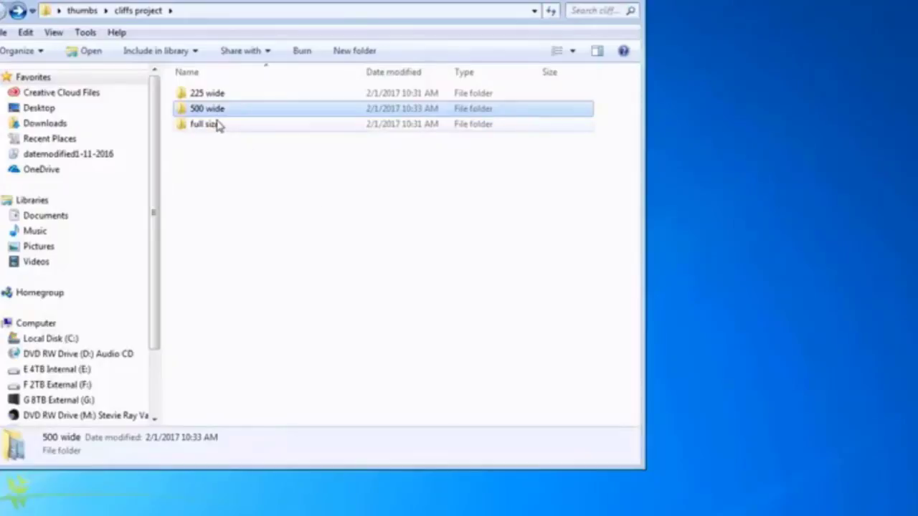
pyautogui.click(81, 10)
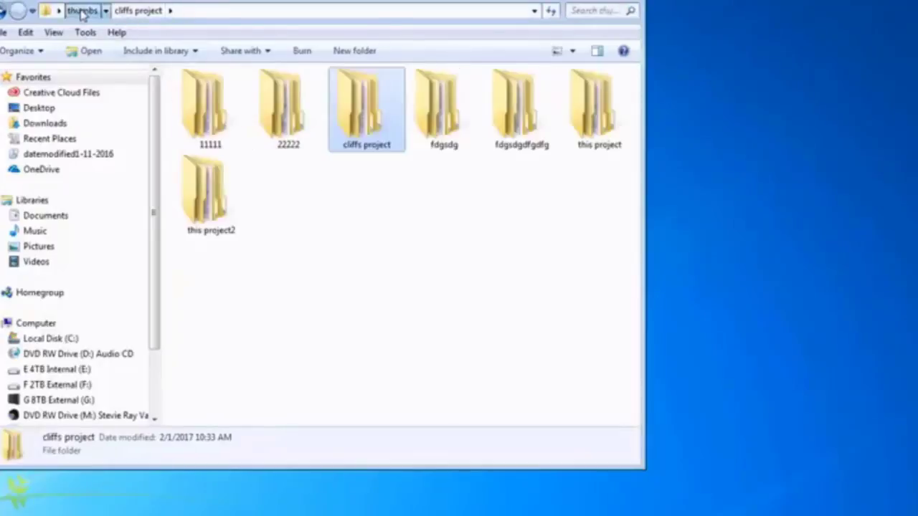
pyautogui.doubleClick(371, 122)
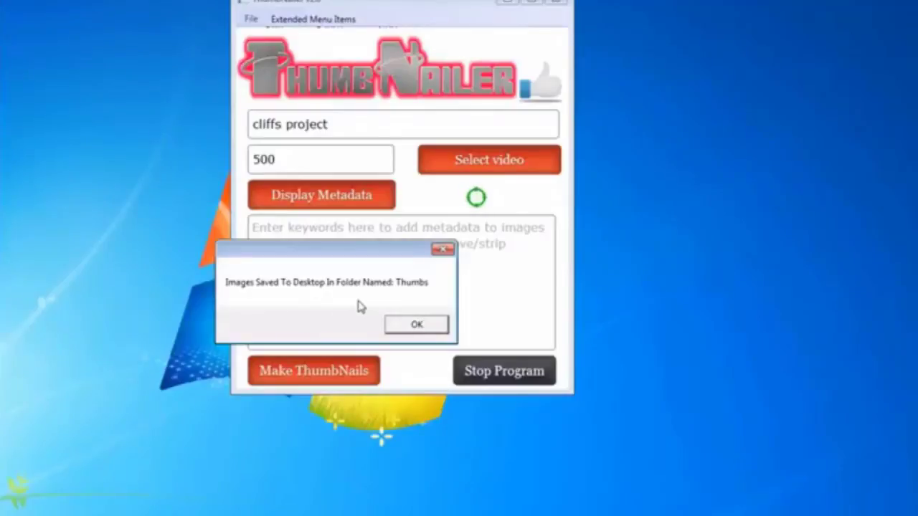
# Load cliffs project_3.png from the newest thumbnail folder to display its metadata
pyautogui.click(417, 325)
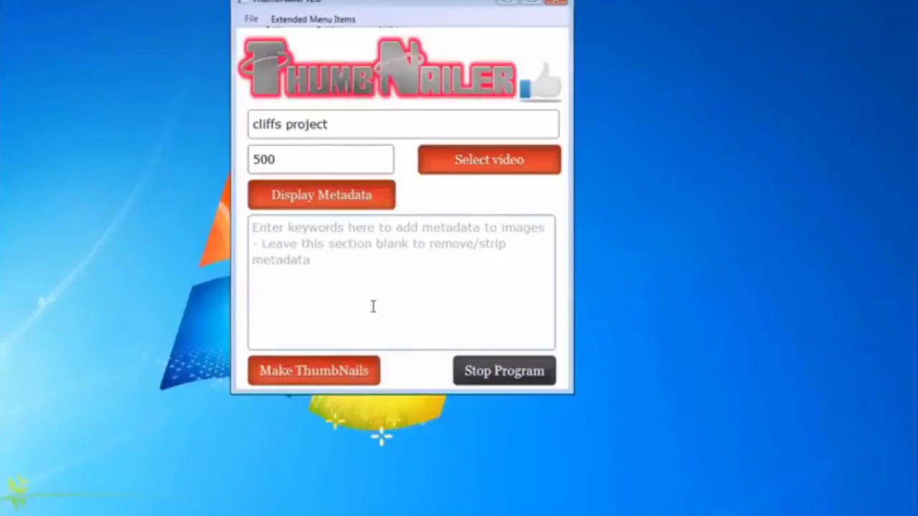
pyautogui.click(323, 203)
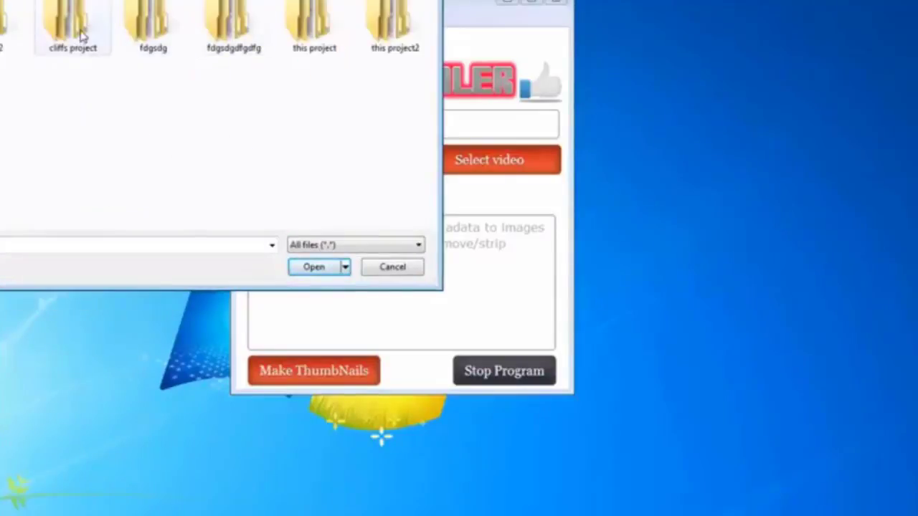
pyautogui.doubleClick(72, 28)
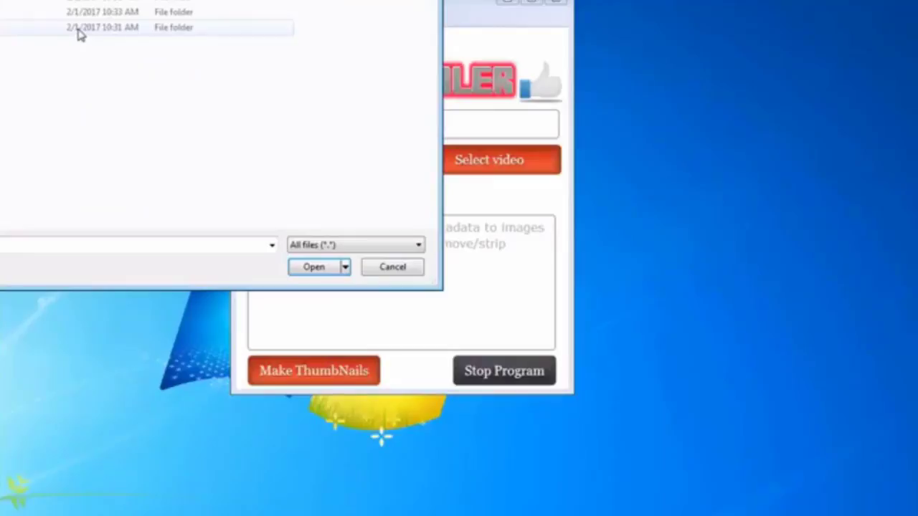
pyautogui.doubleClick(87, 15)
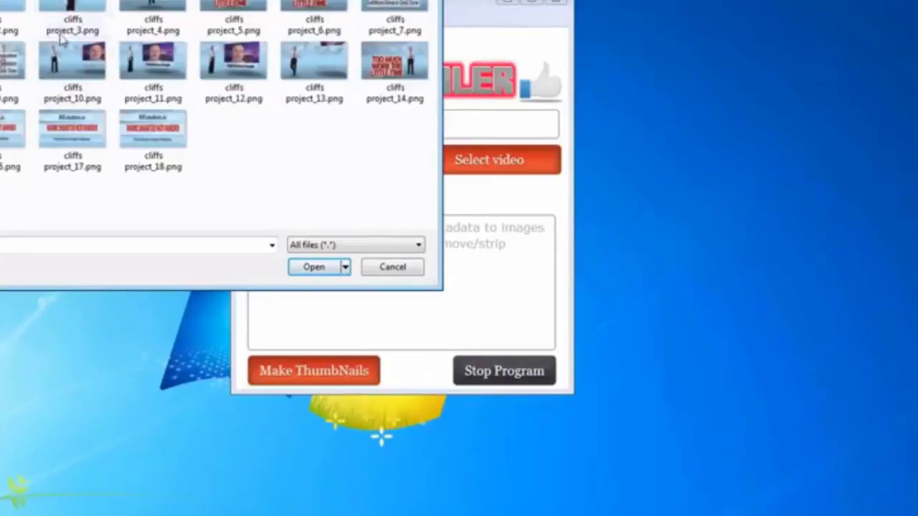
pyautogui.click(72, 20)
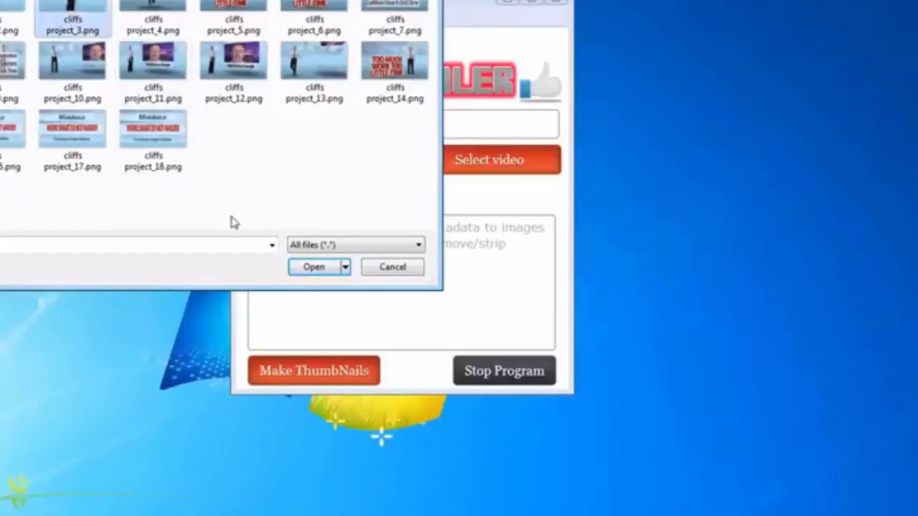
pyautogui.click(313, 268)
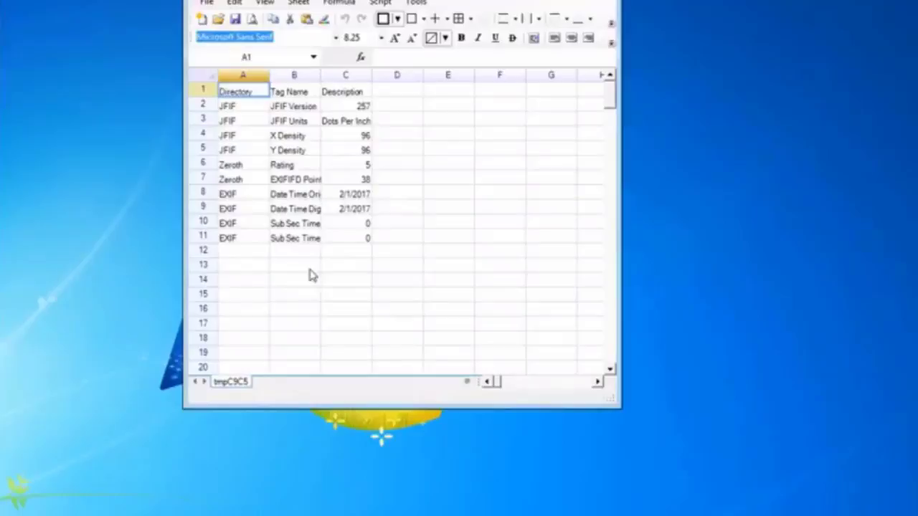
# Move the metadata window aside and back, then widen column A so tag names fit
pyautogui.moveTo(405, 14); pyautogui.dragTo(420, 213)
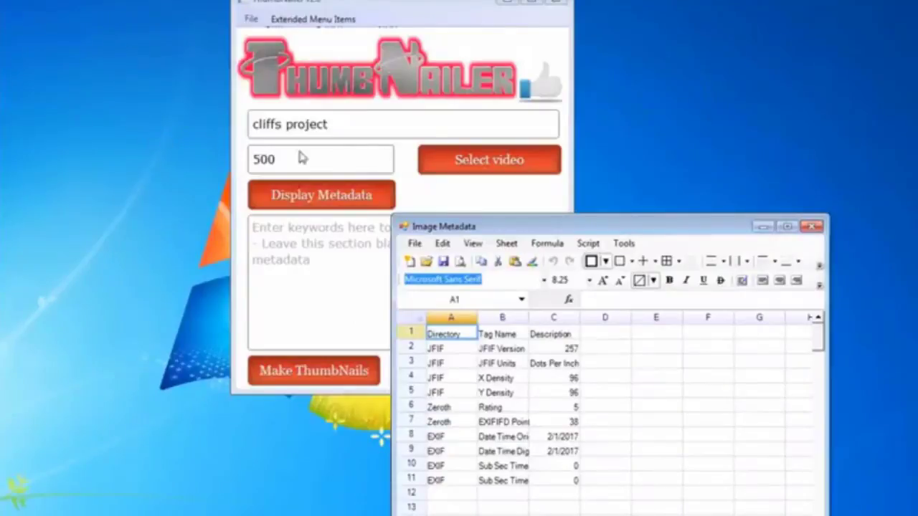
pyautogui.moveTo(549, 225); pyautogui.dragTo(320, 8)
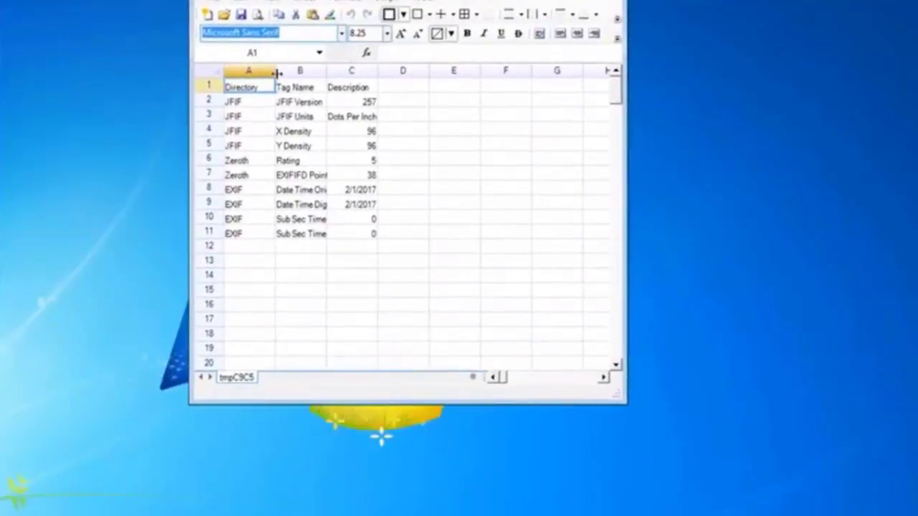
pyautogui.moveTo(277, 72); pyautogui.dragTo(547, 70)
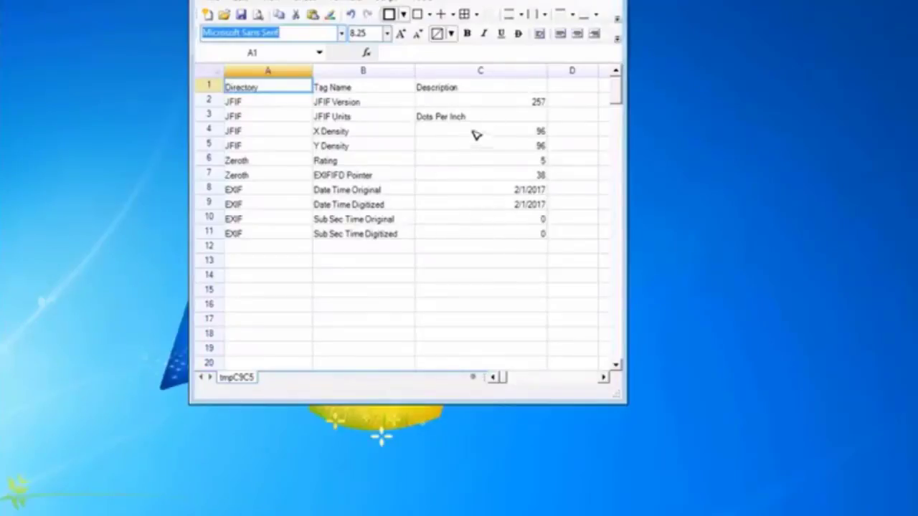
# Close the metadata sheet, paste the private label rights keywords, and change the width to 750
pyautogui.hotkey('alt', 'F4')
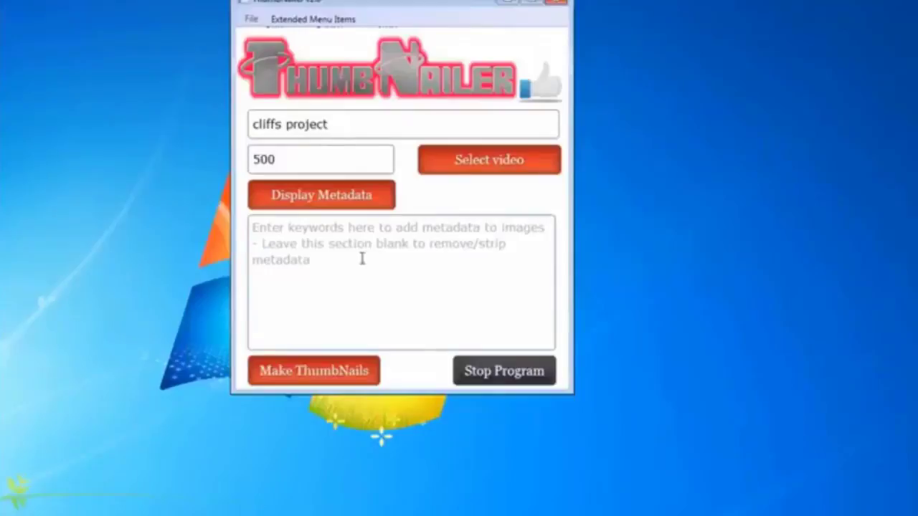
pyautogui.click(315, 259)
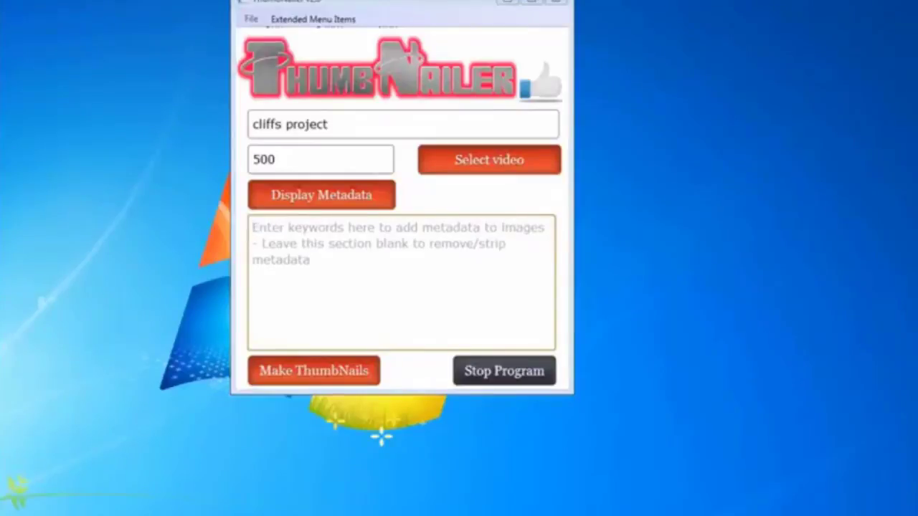
pyautogui.rightClick(357, 287)
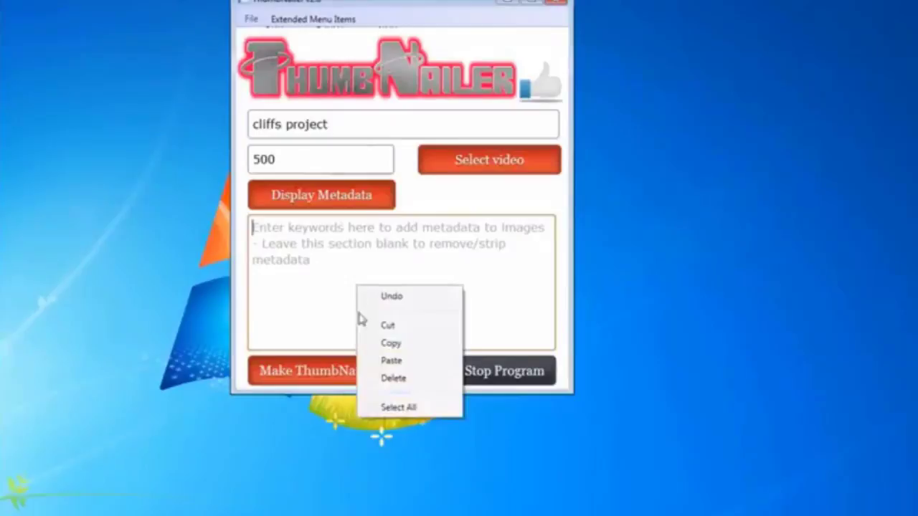
pyautogui.click(390, 362)
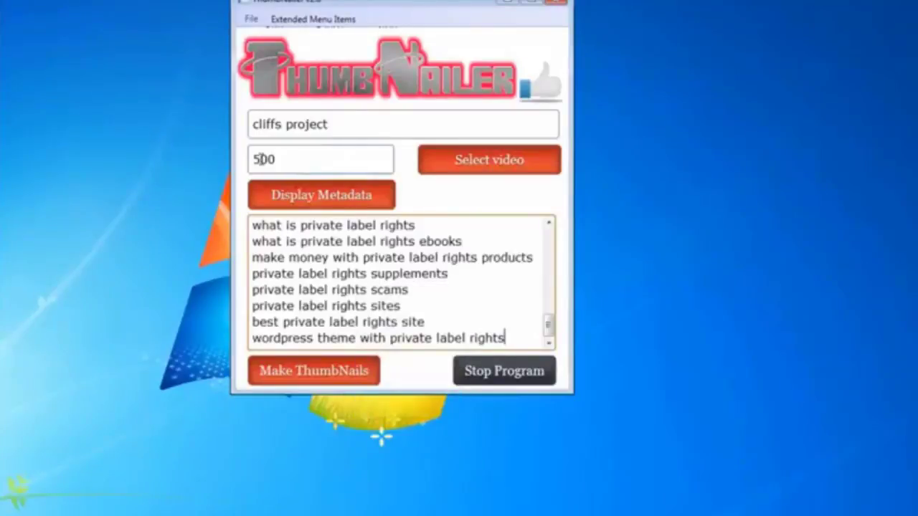
pyautogui.moveTo(293, 157); pyautogui.dragTo(233, 167)
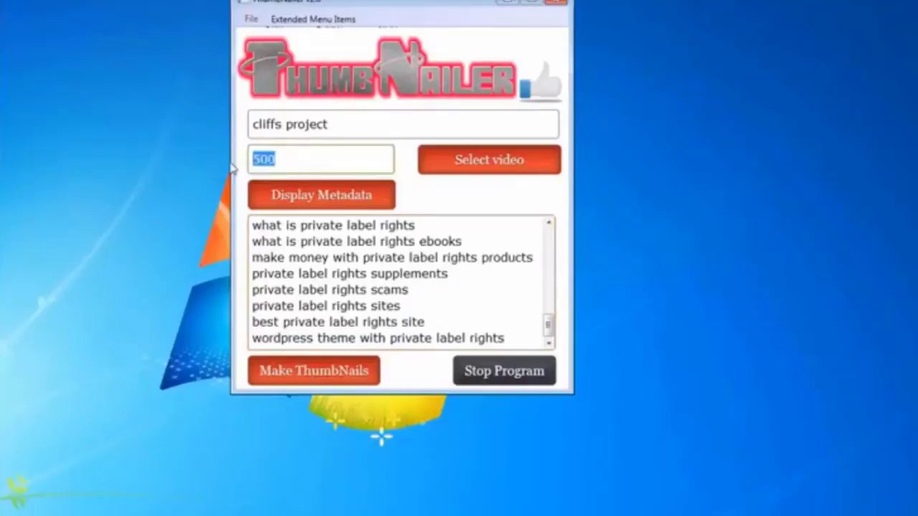
pyautogui.write('7')
# Generate the 750-wide keyword-tagged thumbnails and dismiss the Images Saved message
pyautogui.click(308, 379)
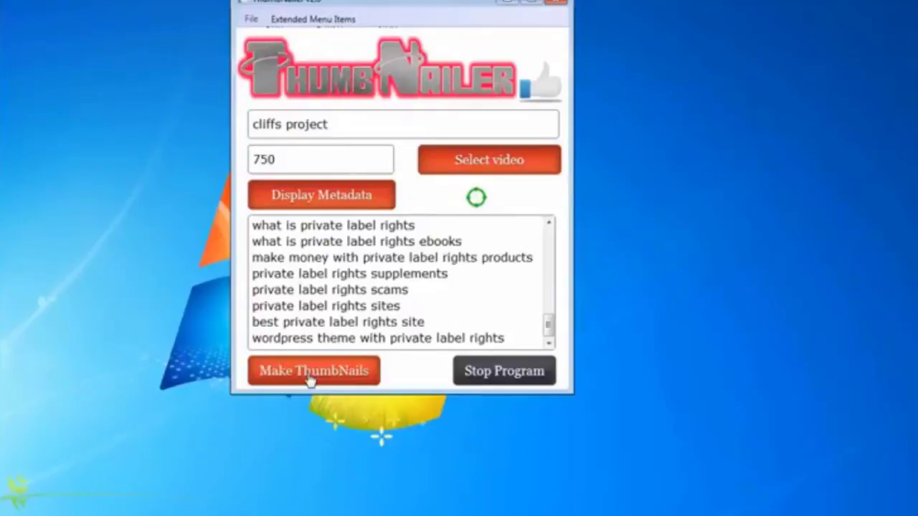
pyautogui.press('Return')
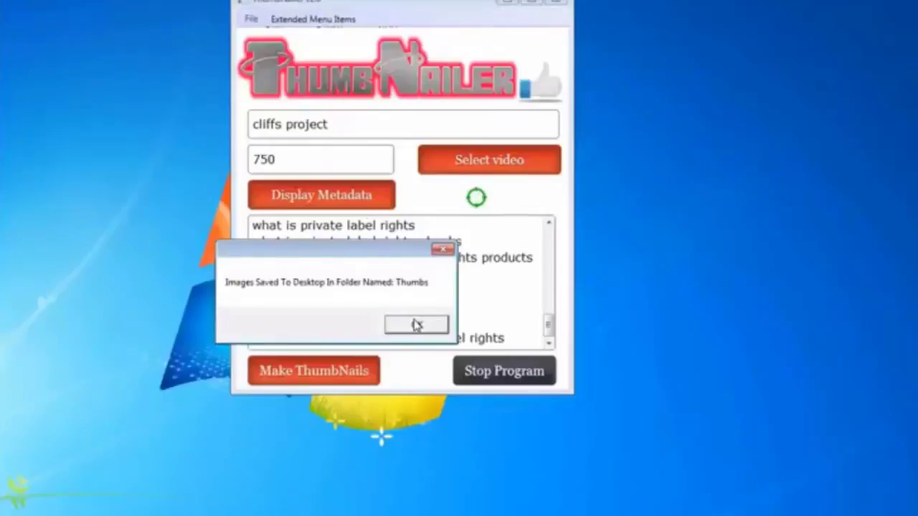
pyautogui.click(416, 324)
pyautogui.click(347, 200)
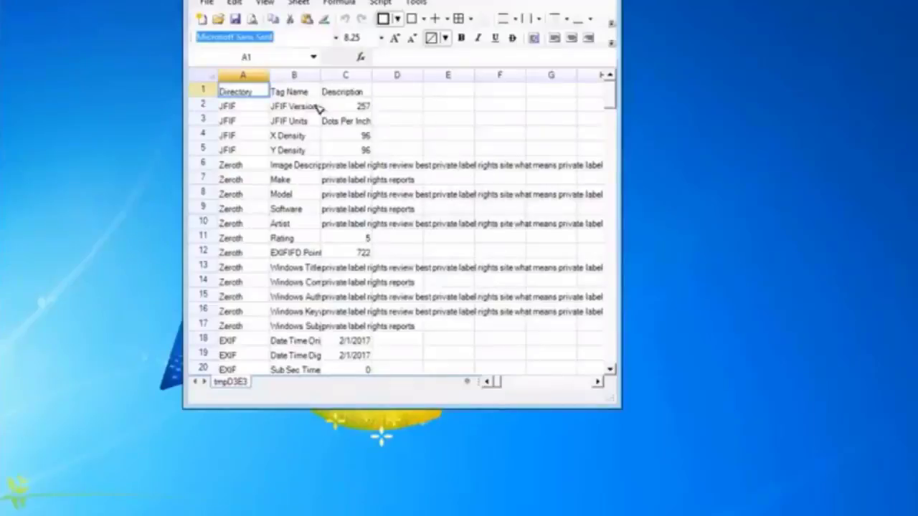
pyautogui.moveTo(268, 75); pyautogui.dragTo(292, 74)
pyautogui.moveTo(343, 75); pyautogui.dragTo(432, 82)
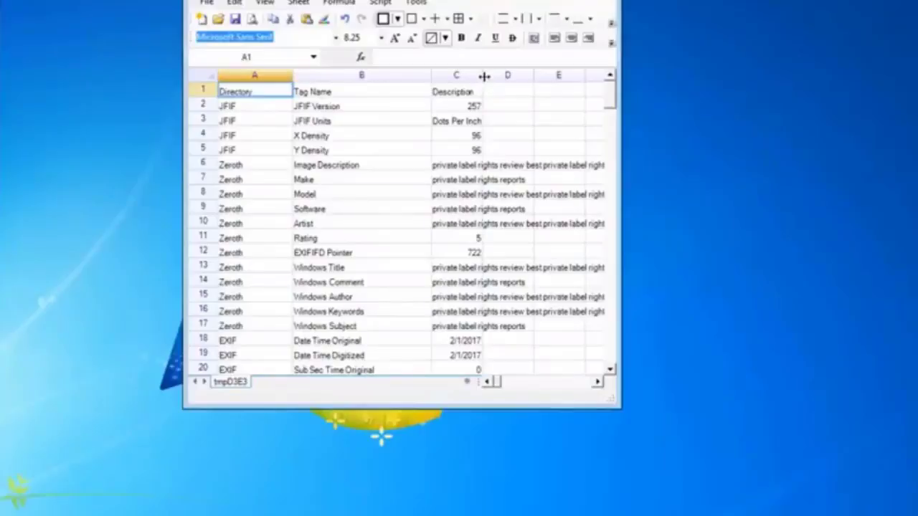
pyautogui.moveTo(484, 76); pyautogui.dragTo(603, 75)
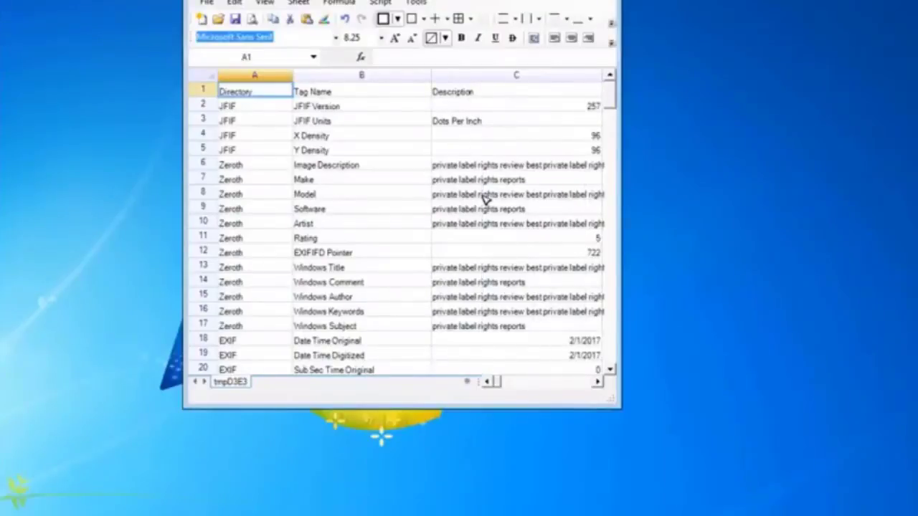
pyautogui.scroll(-2, 510, 233)
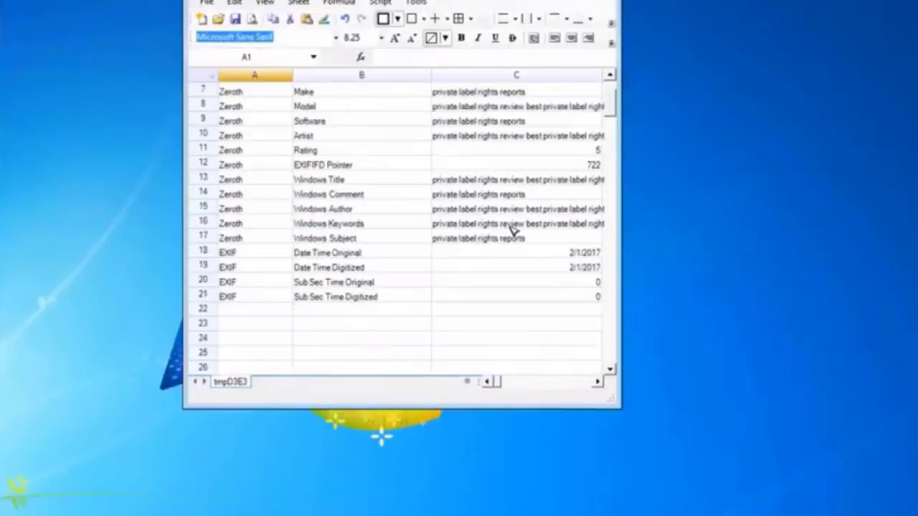
pyautogui.scroll(2, 474, 244)
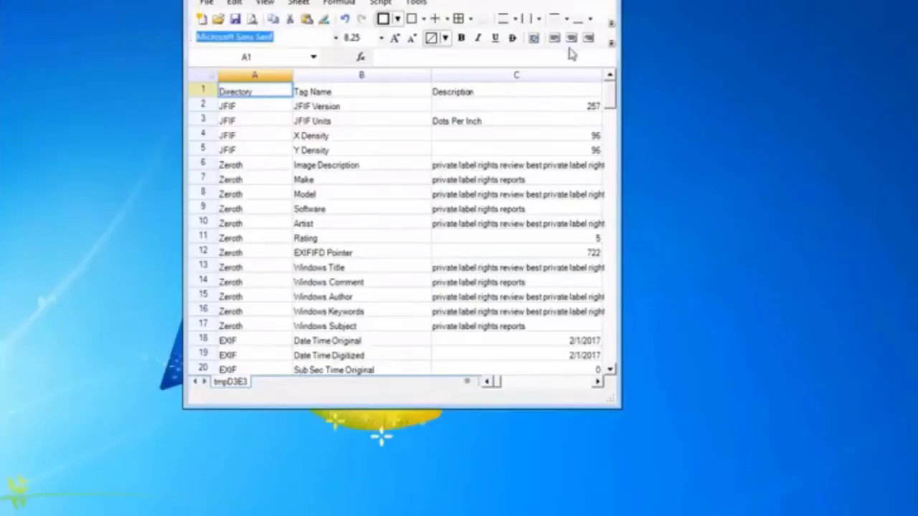
pyautogui.click(607, 2)
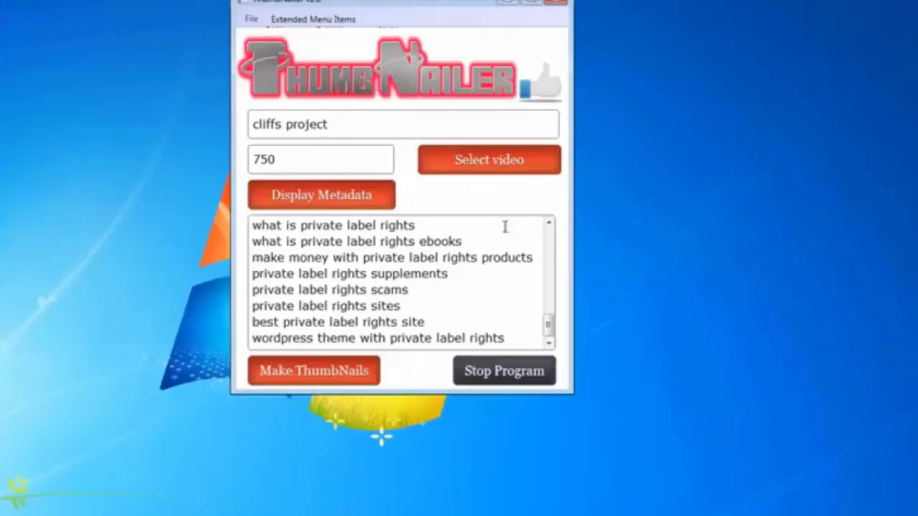